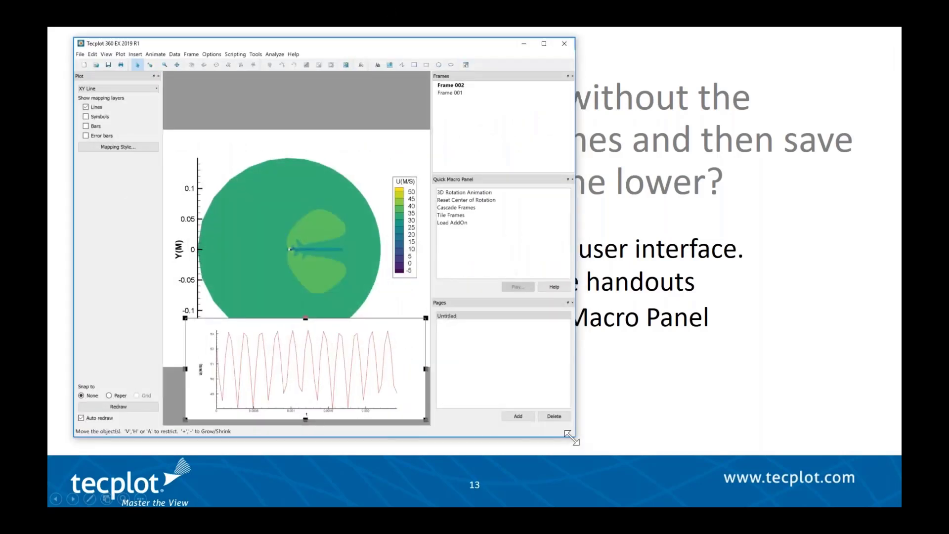
# Step: Enlarge the Tecplot window and move the contour frame (Frame 001) upward
pyautogui.moveTo(571, 437); pyautogui.dragTo(700, 475)
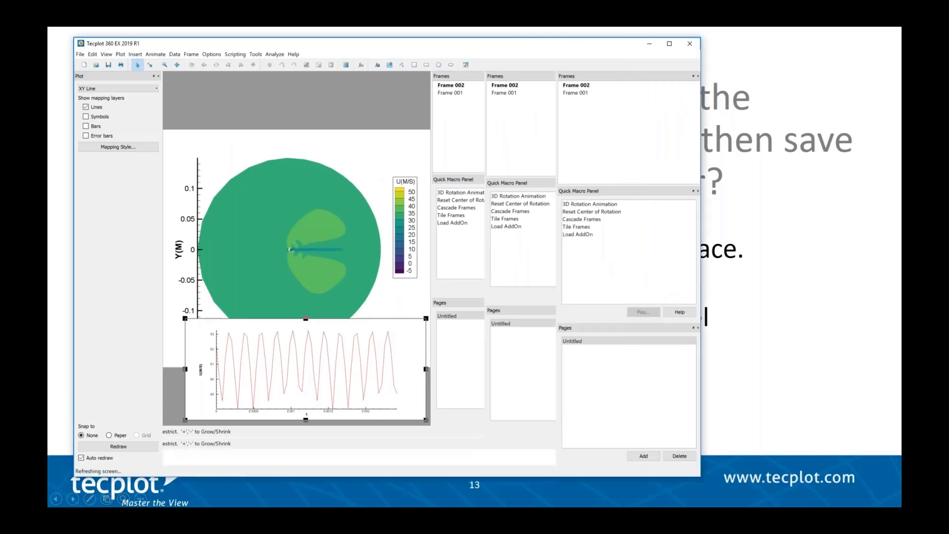
pyautogui.moveTo(590, 36); pyautogui.dragTo(593, 14)
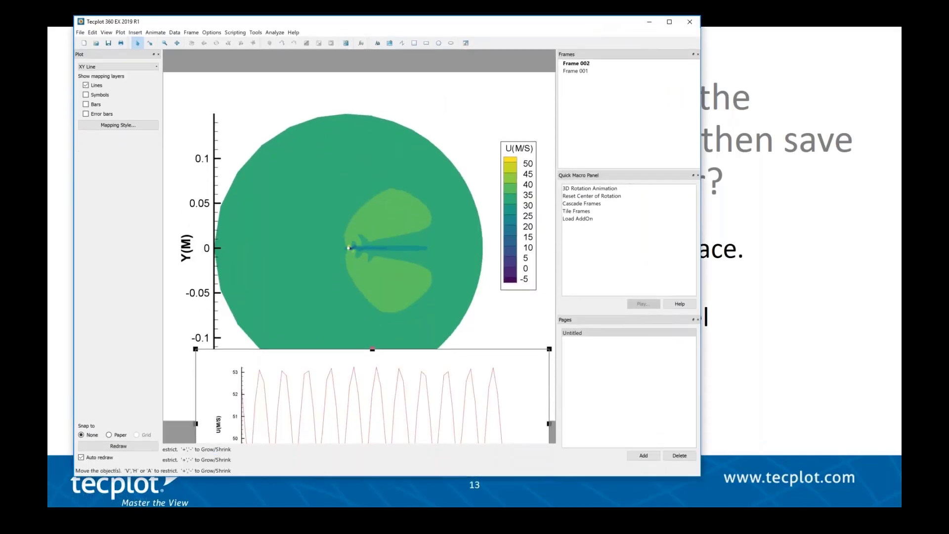
pyautogui.click(328, 91)
pyautogui.moveTo(320, 61); pyautogui.dragTo(323, 32)
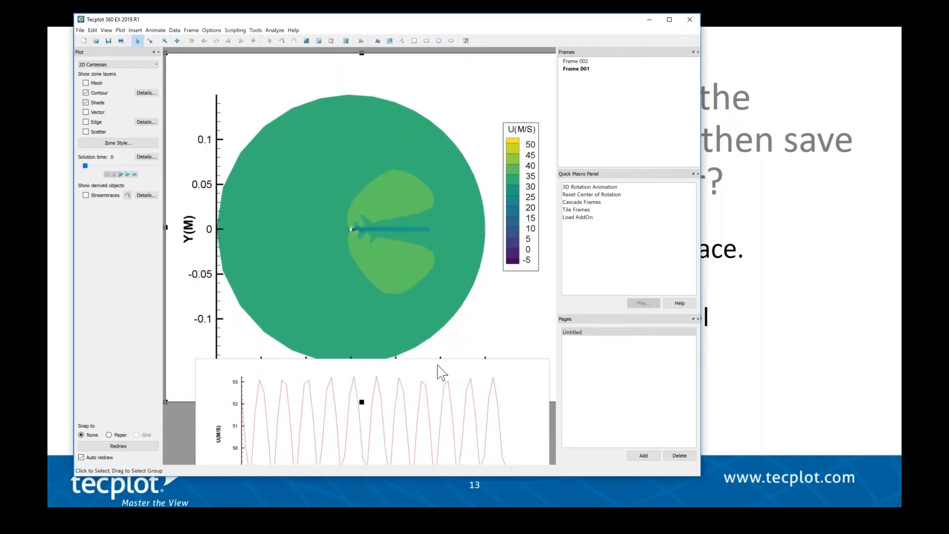
# Step: Delete the XY line frame (Frame 002), confirming with Yes
pyautogui.rightClick(444, 362)
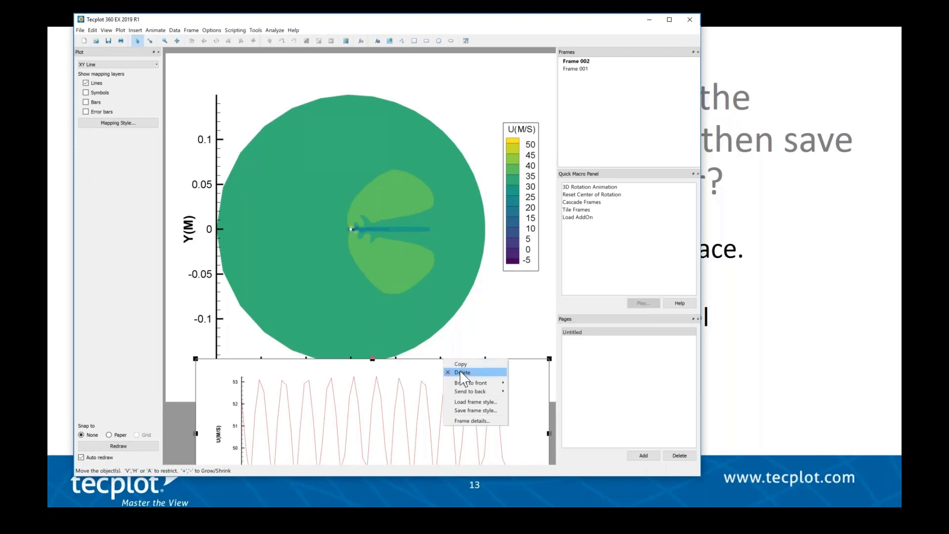
pyautogui.click(462, 372)
pyautogui.click(386, 267)
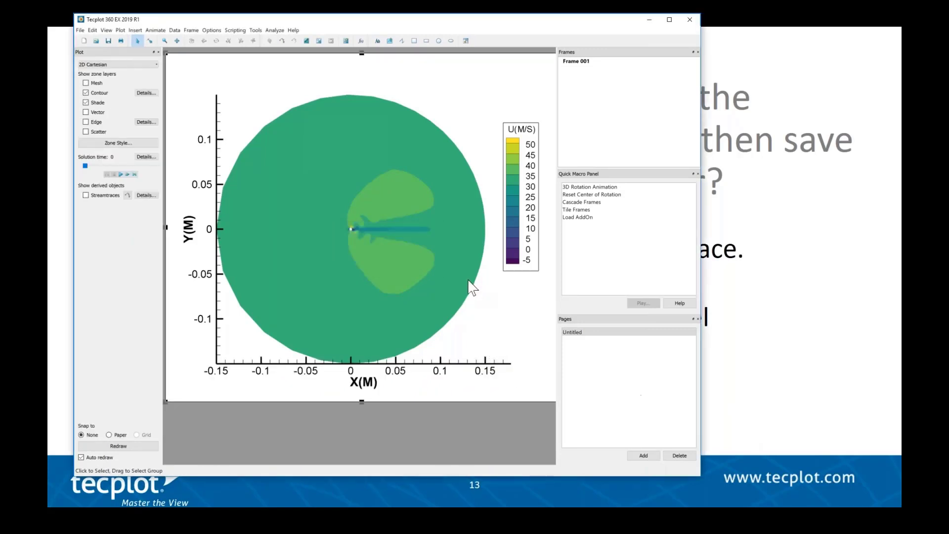
# Step: Shrink Frame 001 into the upper left and draw a new frame over the lower right
pyautogui.moveTo(163, 50); pyautogui.dragTo(270, 132)
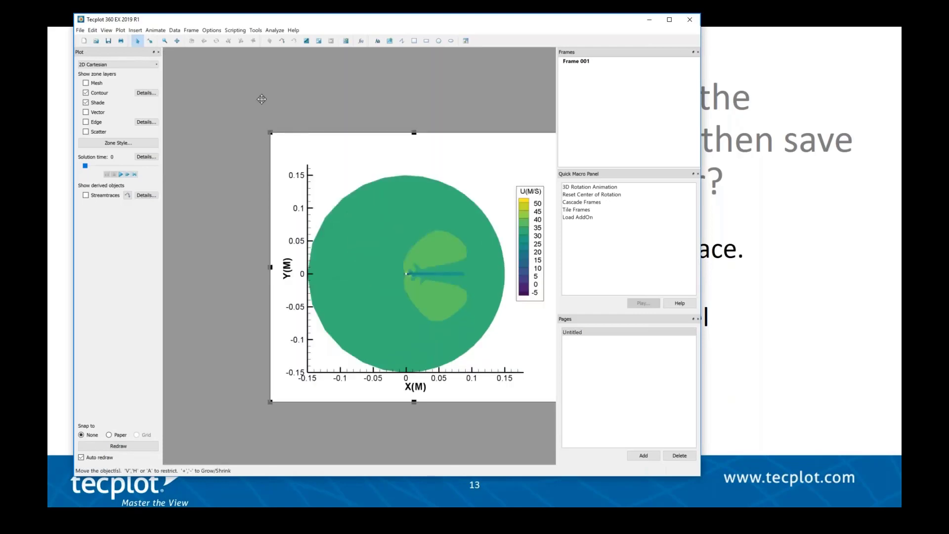
pyautogui.moveTo(345, 143); pyautogui.dragTo(250, 64)
pyautogui.click(465, 41)
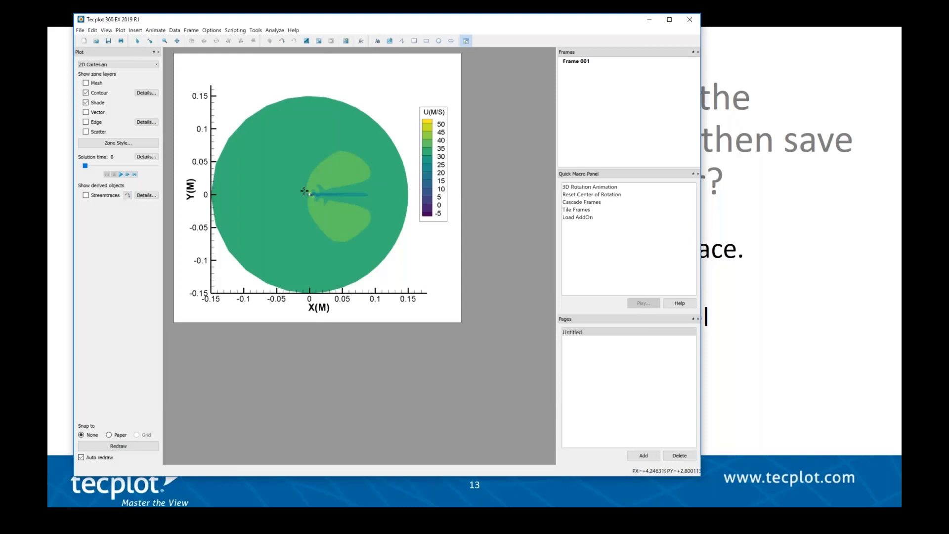
pyautogui.moveTo(305, 191); pyautogui.dragTo(540, 425)
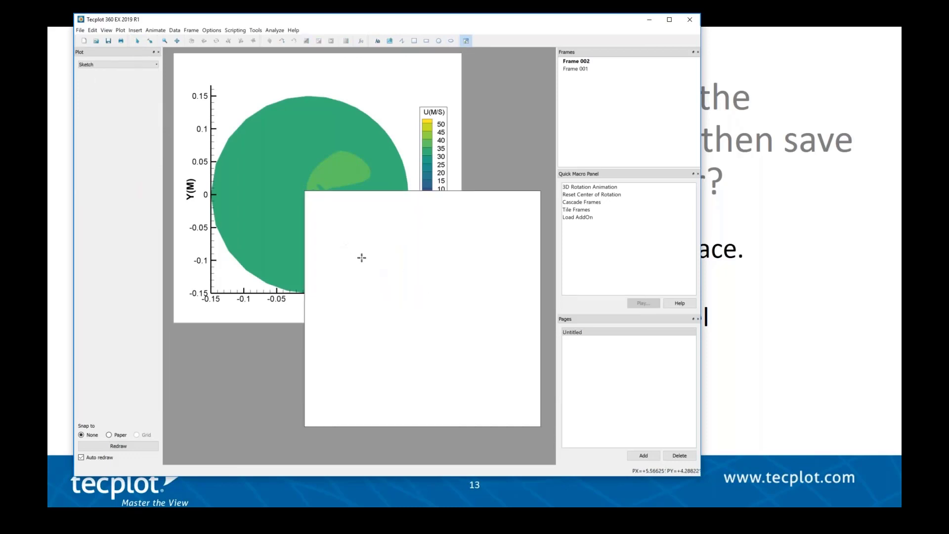
# Step: Set the new frame's plot type to 2D Cartesian
pyautogui.click(101, 64)
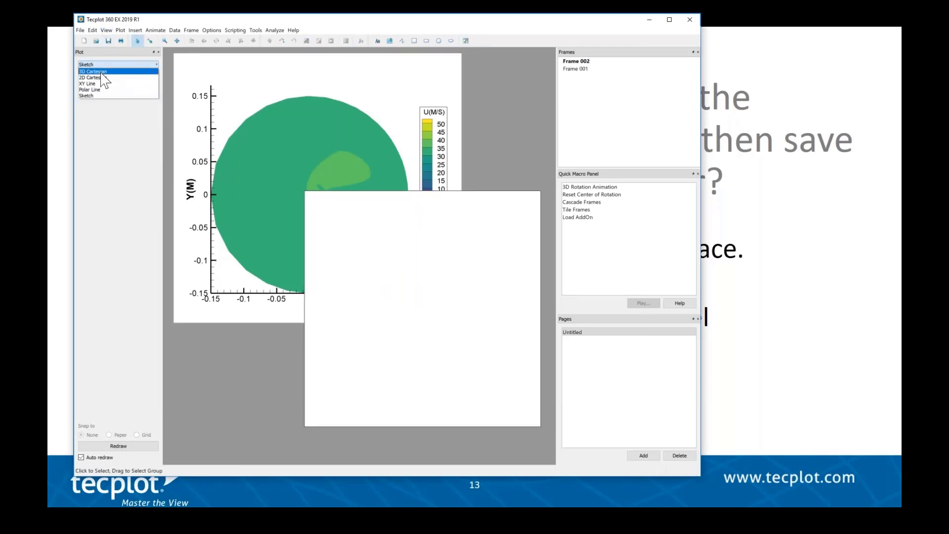
pyautogui.click(94, 73)
pyautogui.click(360, 219)
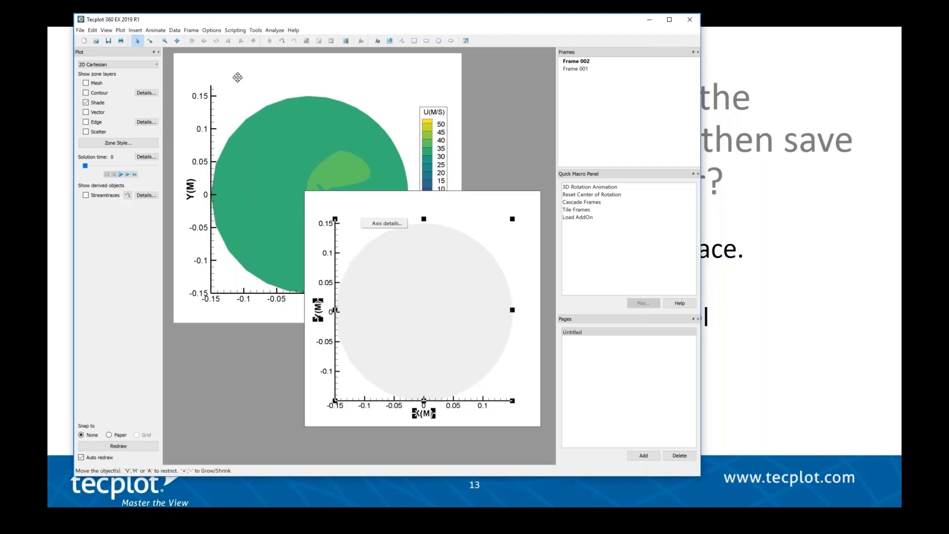
pyautogui.press('Escape')
pyautogui.click(236, 98)
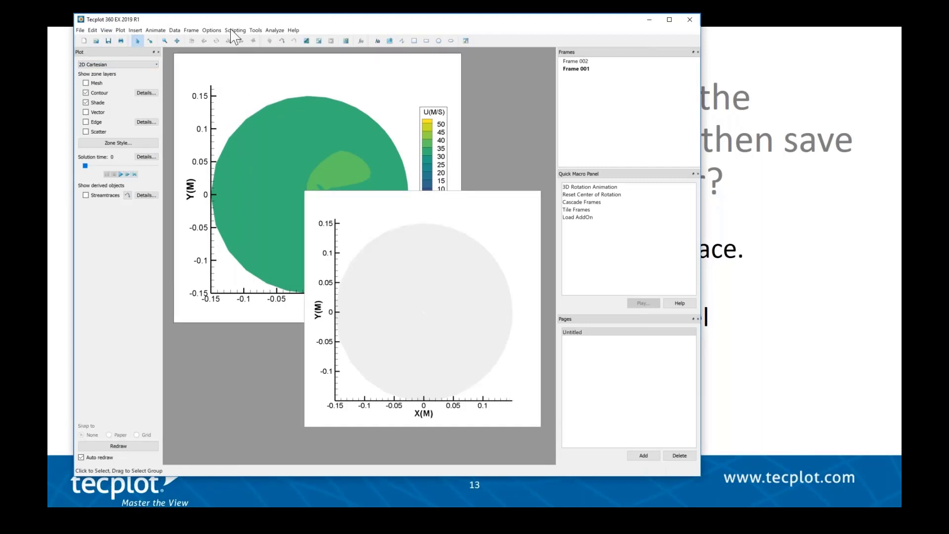
pyautogui.click(191, 30)
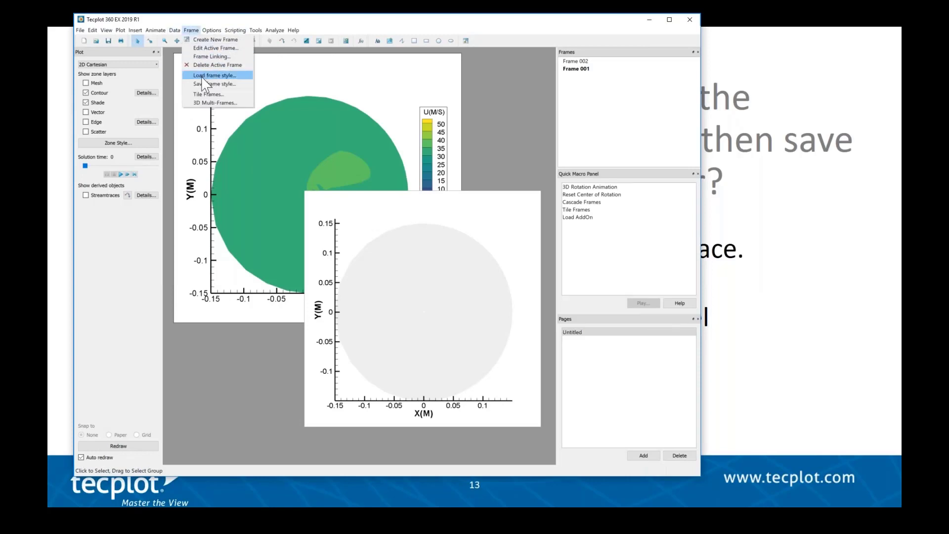
pyautogui.click(357, 208)
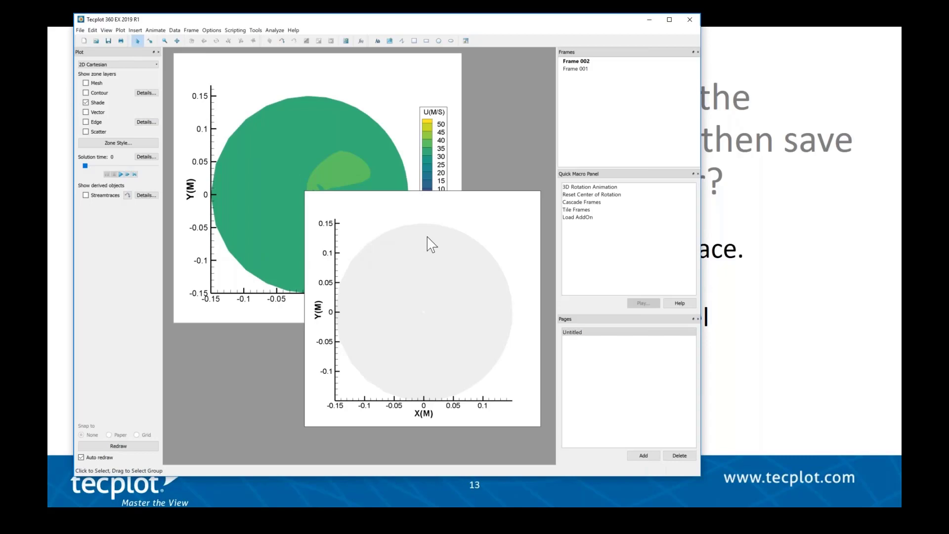
pyautogui.hotkey('alt', 'Tab')
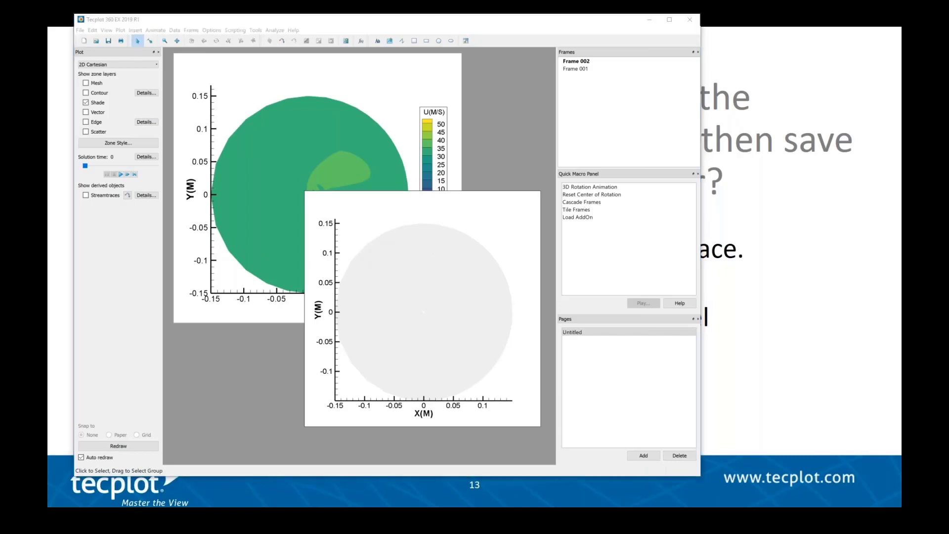
pyautogui.moveTo(948, 44); pyautogui.dragTo(550, 37)
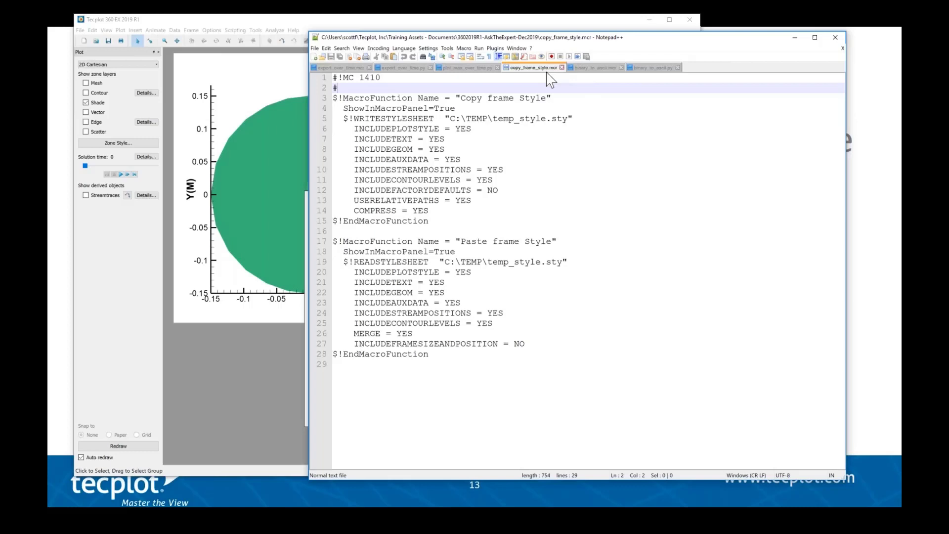
pyautogui.click(335, 97)
pyautogui.moveTo(335, 97); pyautogui.dragTo(457, 222)
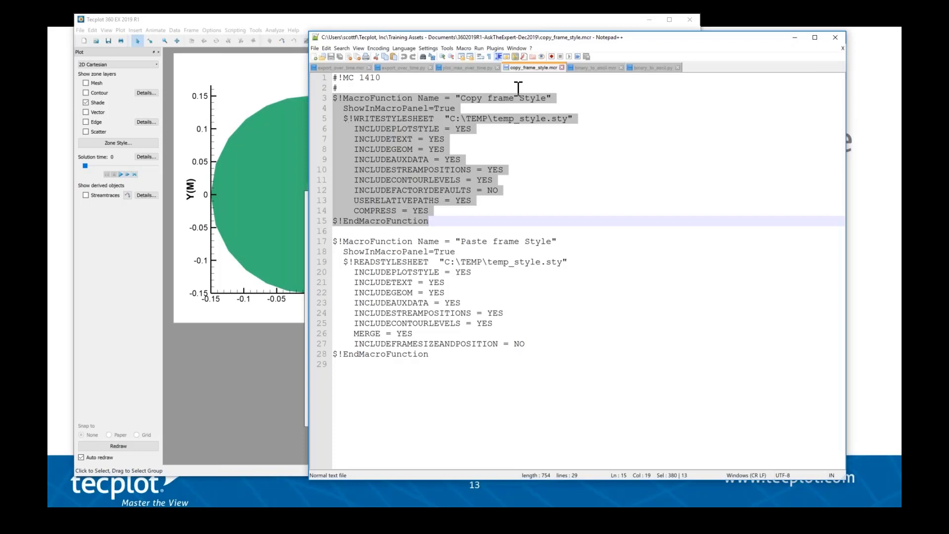
pyautogui.click(344, 119)
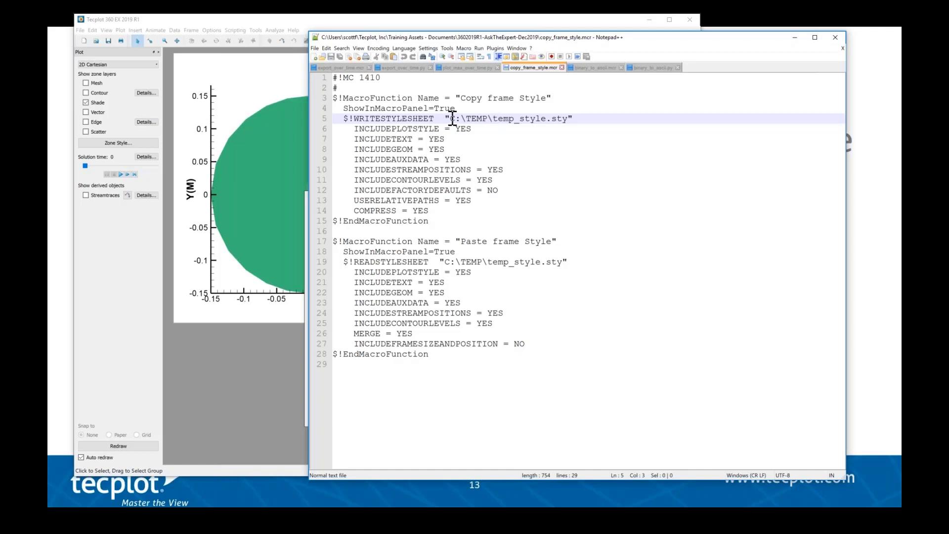
pyautogui.moveTo(451, 119); pyautogui.dragTo(567, 119)
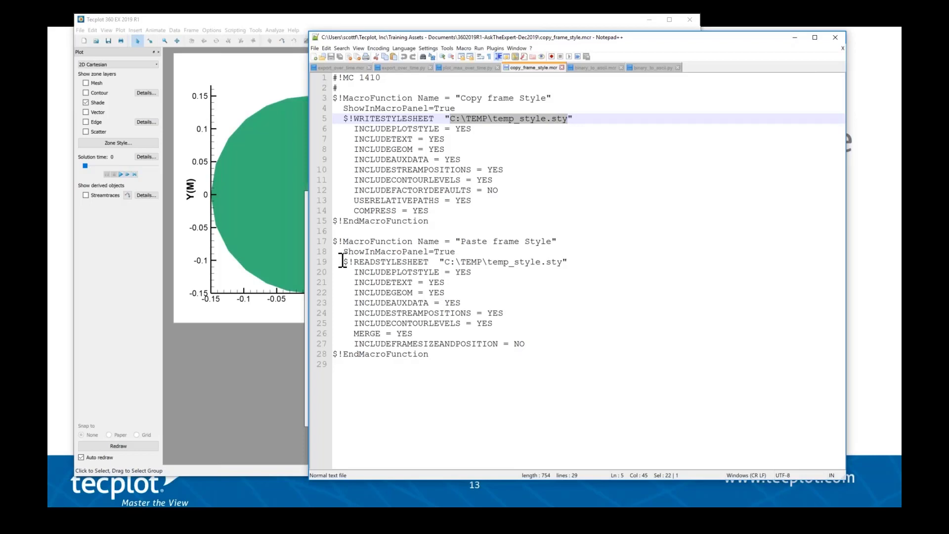
pyautogui.moveTo(343, 262); pyautogui.dragTo(542, 342)
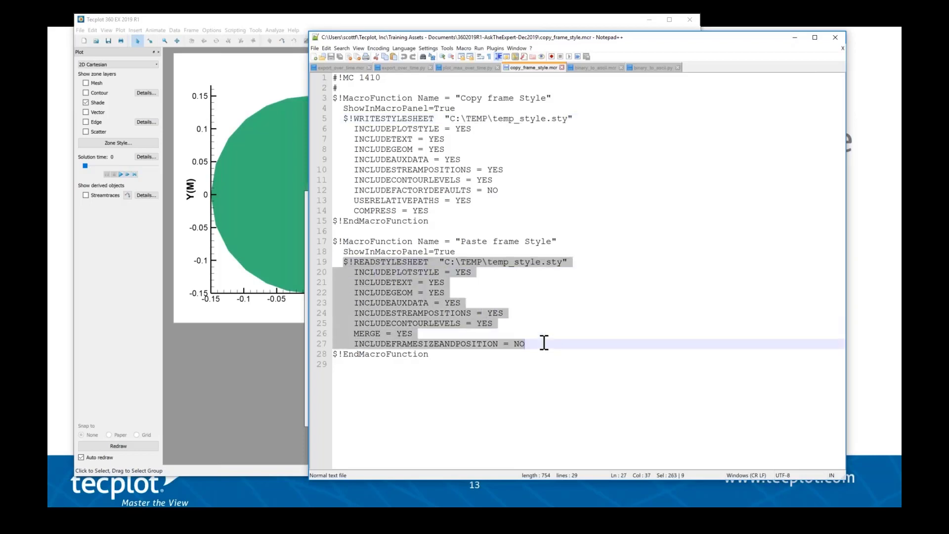
pyautogui.moveTo(354, 343); pyautogui.dragTo(526, 344)
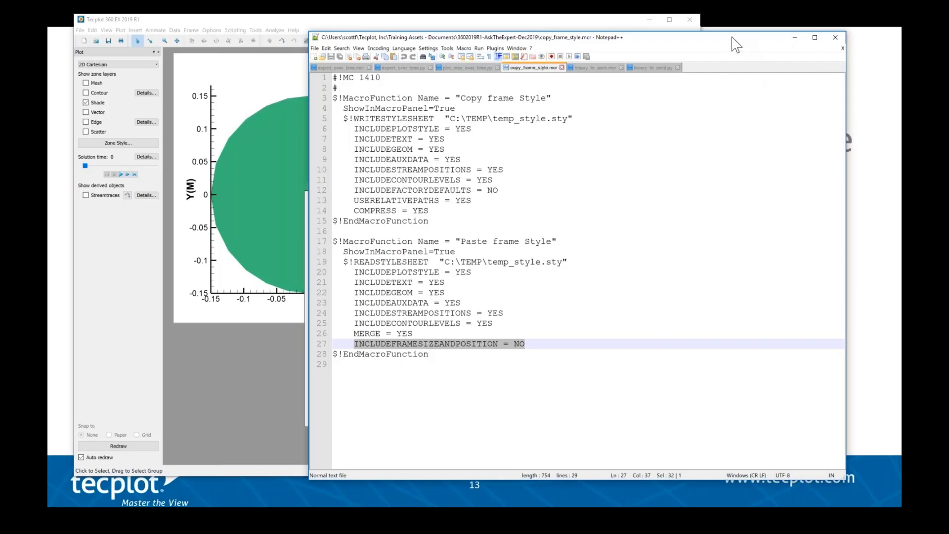
pyautogui.click(794, 37)
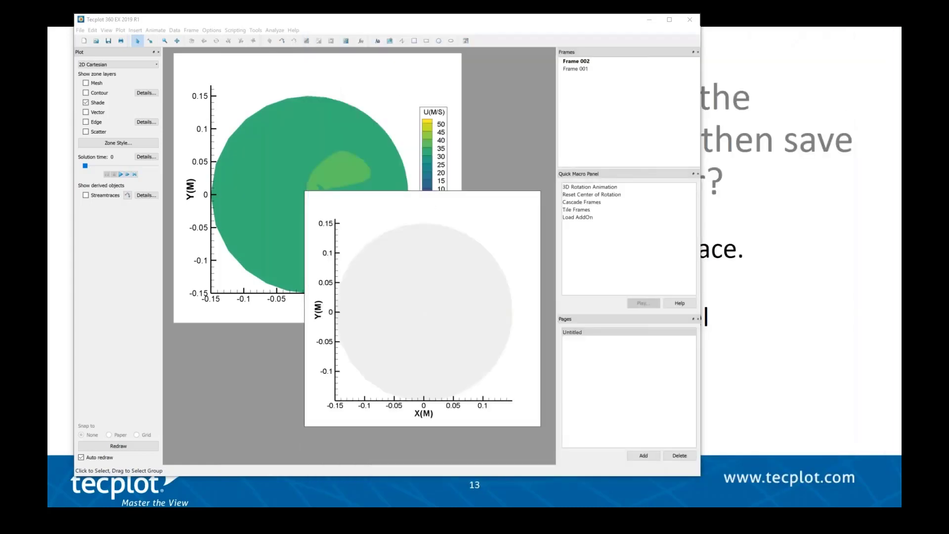
# Step: Load copy_frame_style.mcr from File Explorer into the Quick Macro Panel, then activate Frame 001
pyautogui.moveTo(939, 104); pyautogui.dragTo(146, 145)
pyautogui.moveTo(263, 286); pyautogui.dragTo(473, 99)
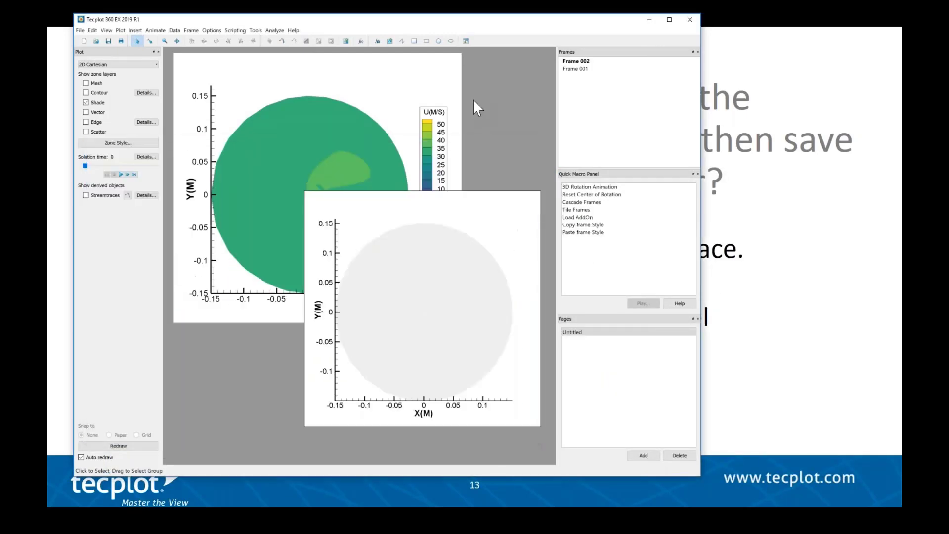
pyautogui.doubleClick(583, 225)
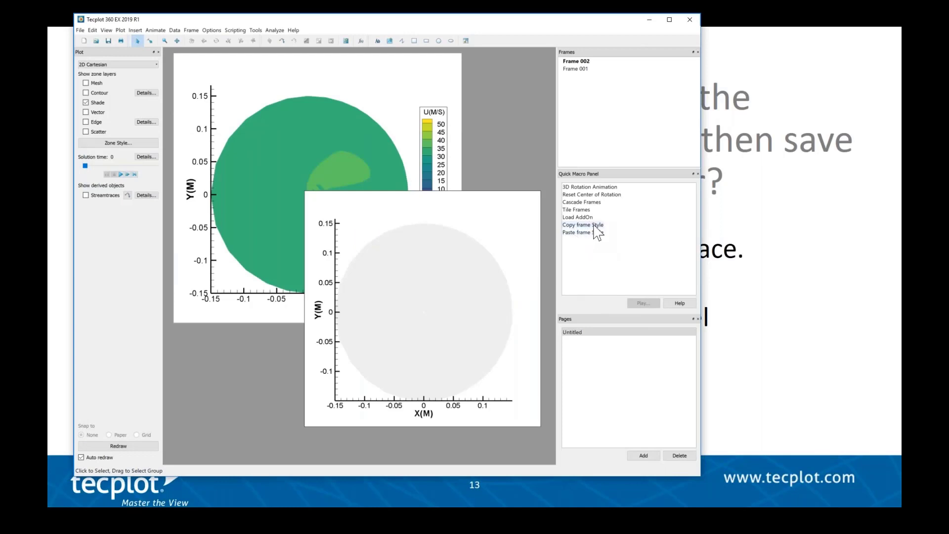
pyautogui.click(272, 77)
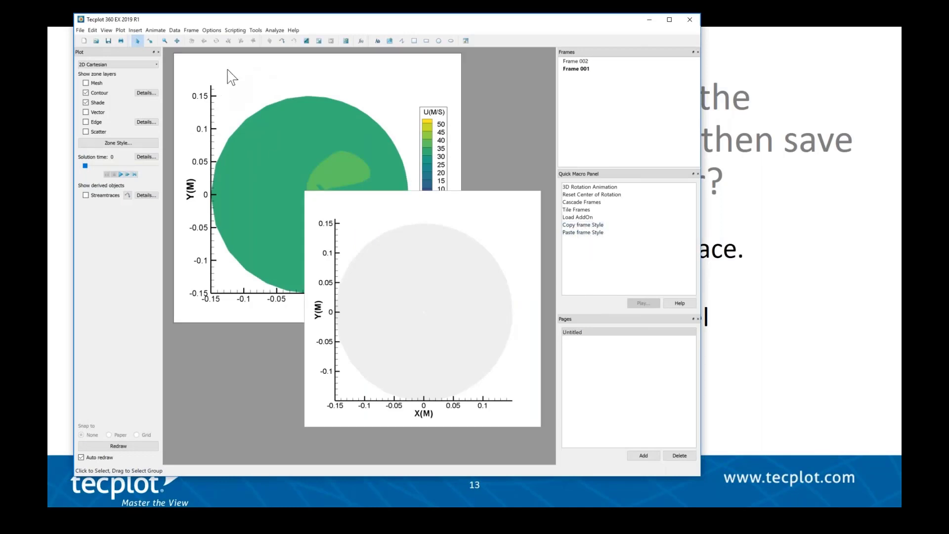
# Step: Run Copy frame Style on Frame 001, then apply Paste frame Style to Frame 002
pyautogui.click(578, 225)
pyautogui.click(641, 303)
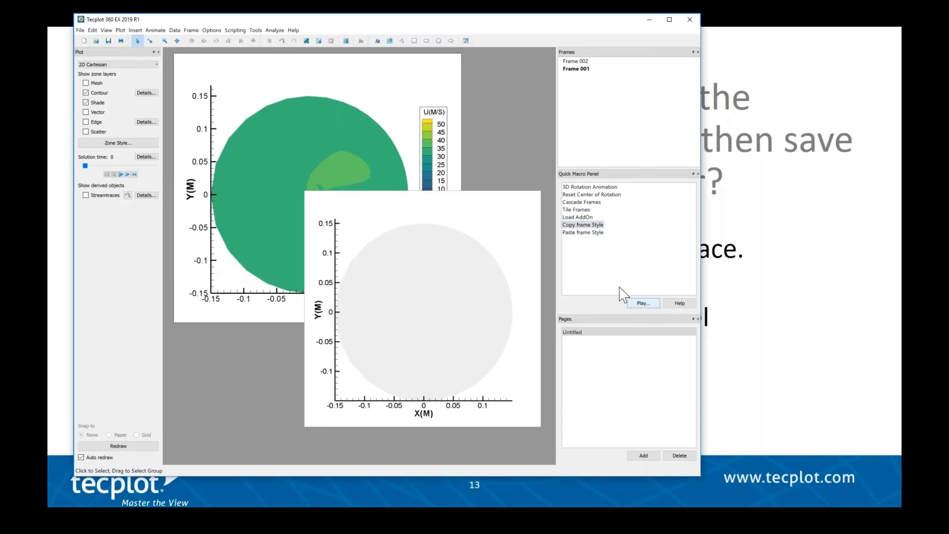
pyautogui.click(463, 209)
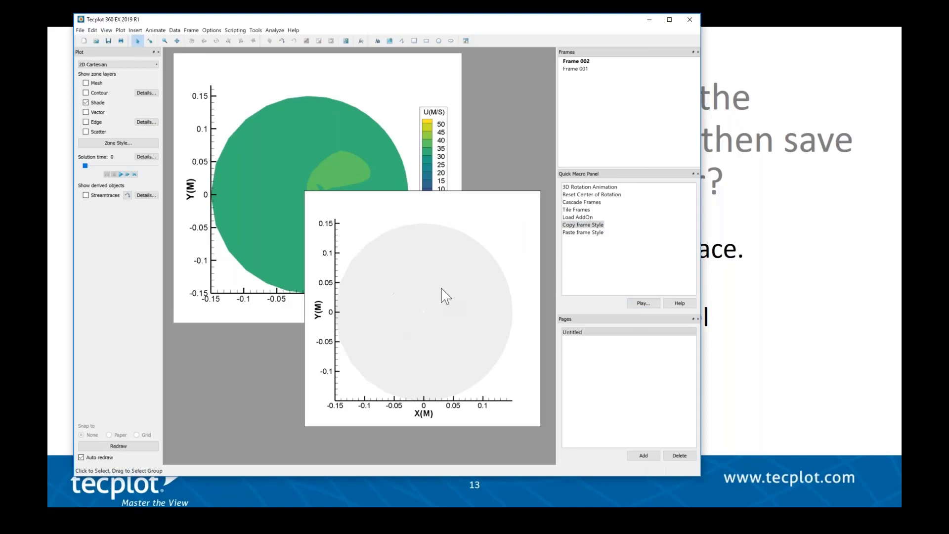
pyautogui.click(576, 232)
pyautogui.doubleClick(575, 233)
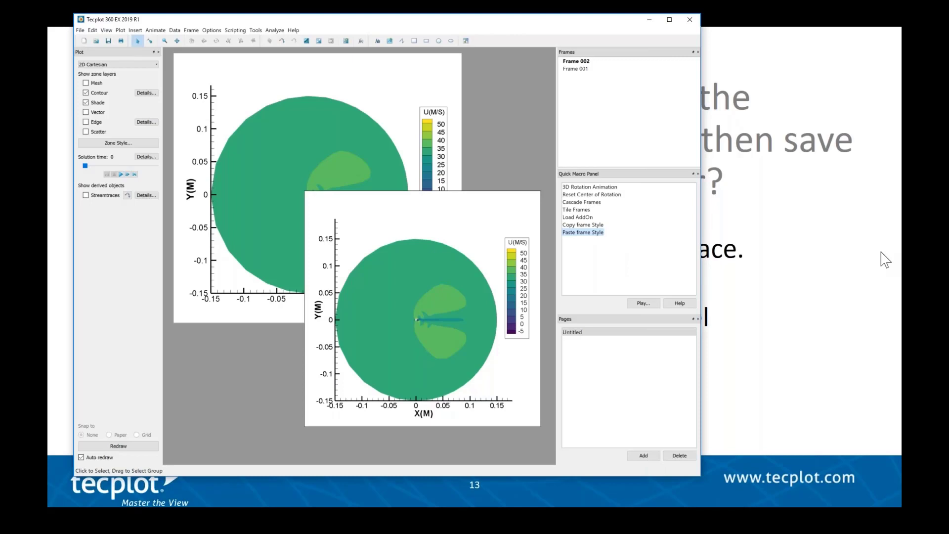
pyautogui.hotkey('alt', 'Tab')
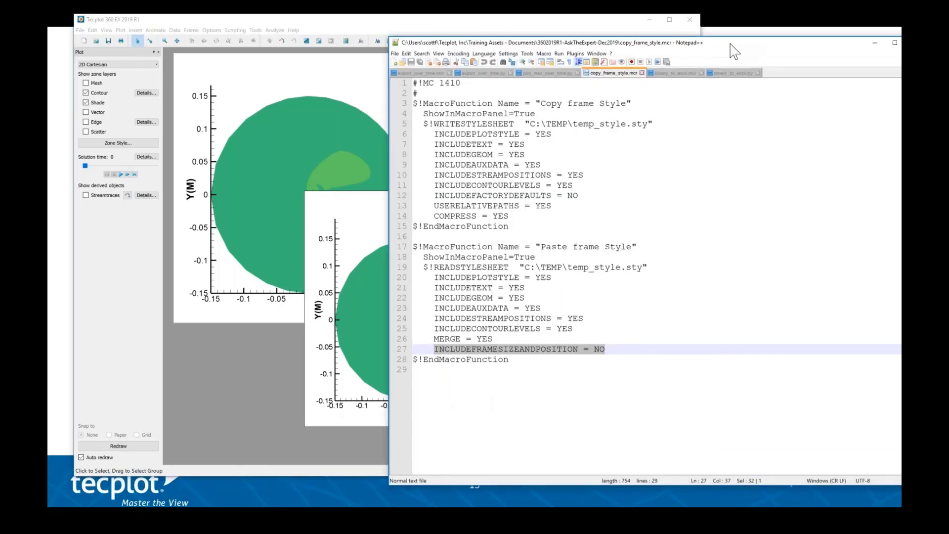
pyautogui.moveTo(730, 43); pyautogui.dragTo(670, 44)
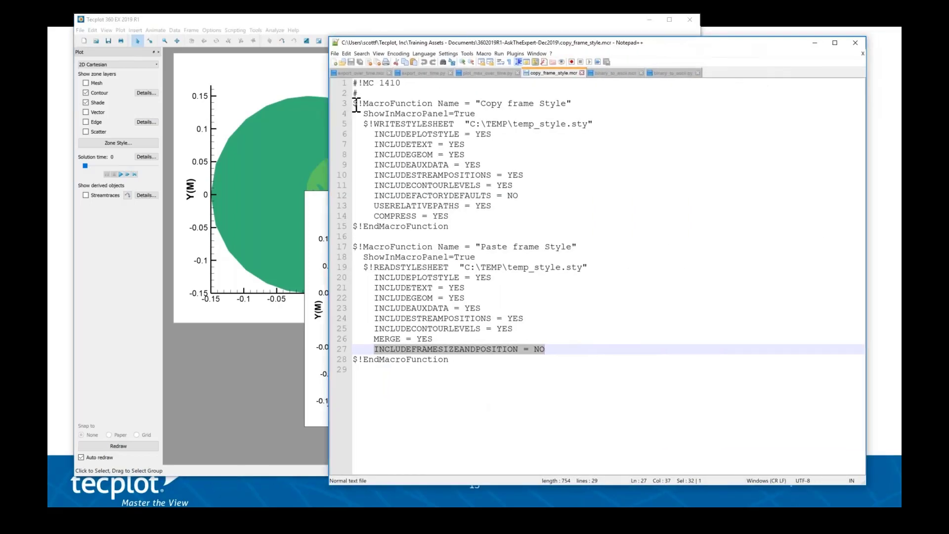